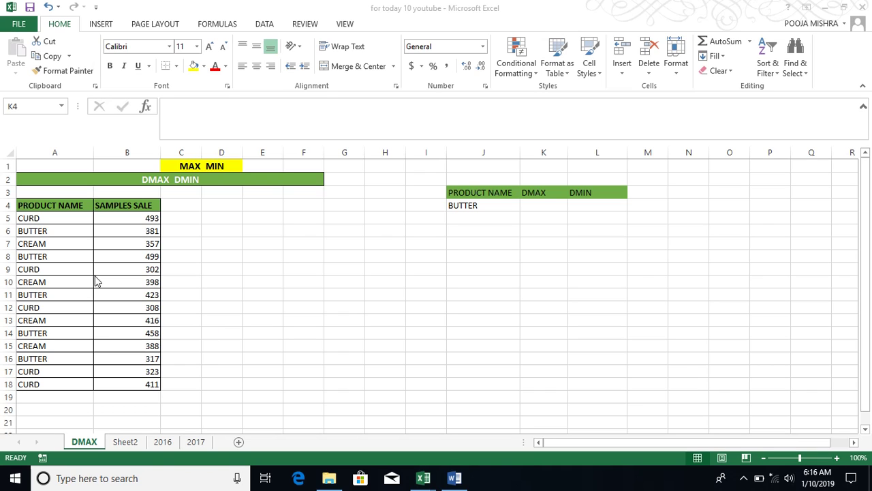
- Enter =DMAX(A4:B18,B4,J3:J4) in K4 to return BUTTER's top sale of 499
{"action": "left_click", "coordinate": [475, 204]}
{"action": "left_click", "coordinate": [535, 205]}
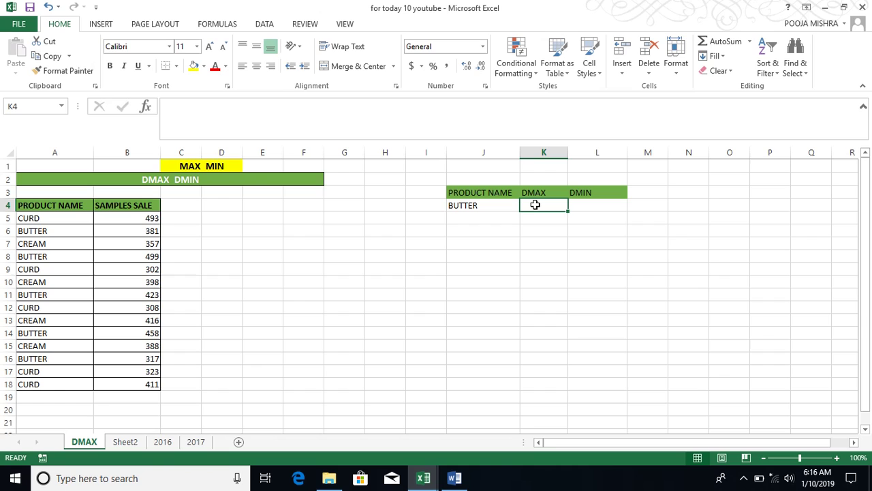
{"action": "type", "text": "="}
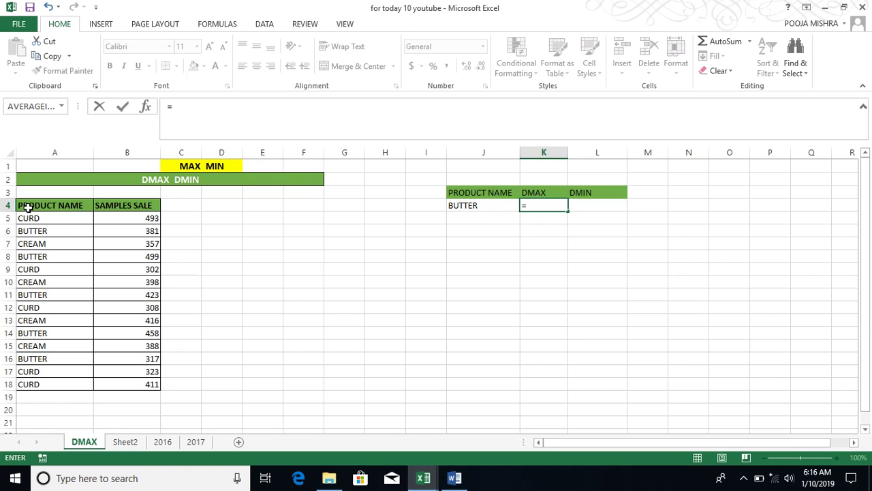
{"action": "type", "text": "dma"}
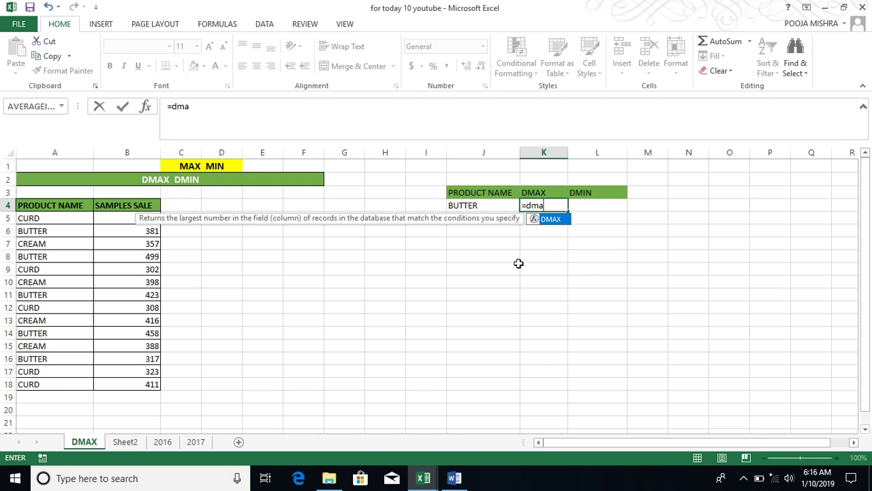
{"action": "double_click", "coordinate": [551, 219]}
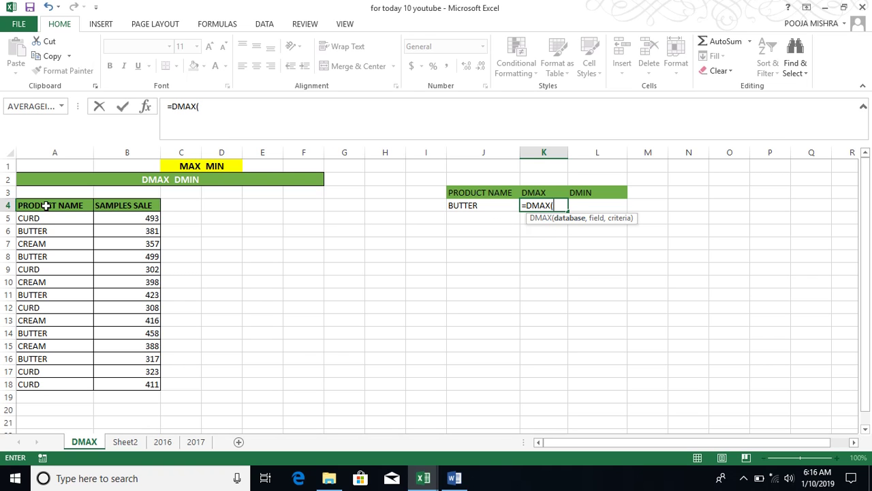
{"action": "left_click_drag", "start_coordinate": [46, 205], "coordinate": [109, 384]}
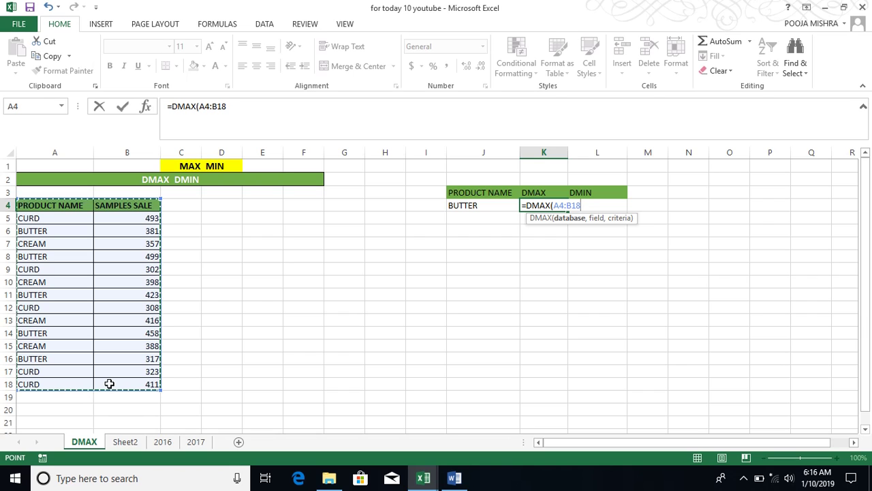
{"action": "type", "text": ","}
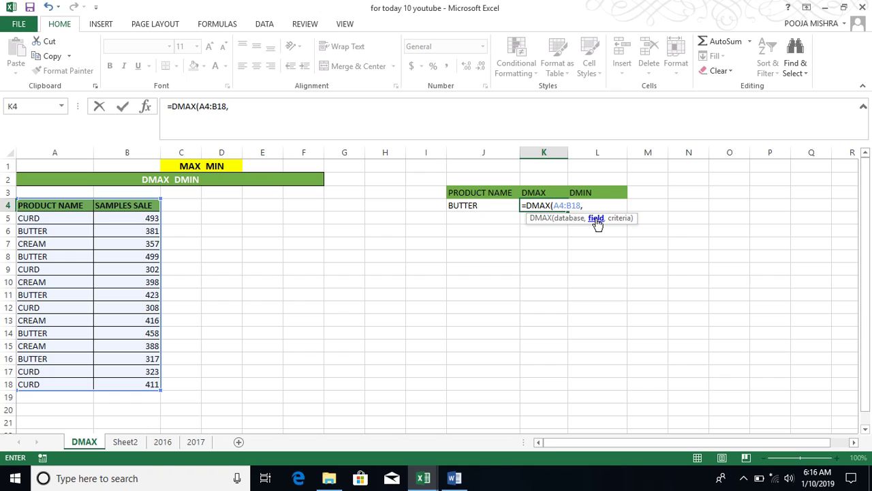
{"action": "left_click", "coordinate": [118, 206]}
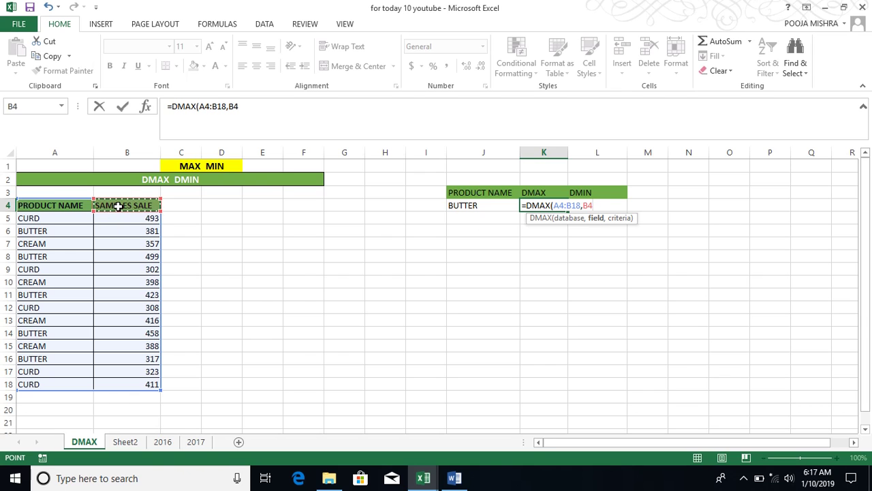
{"action": "type", "text": ","}
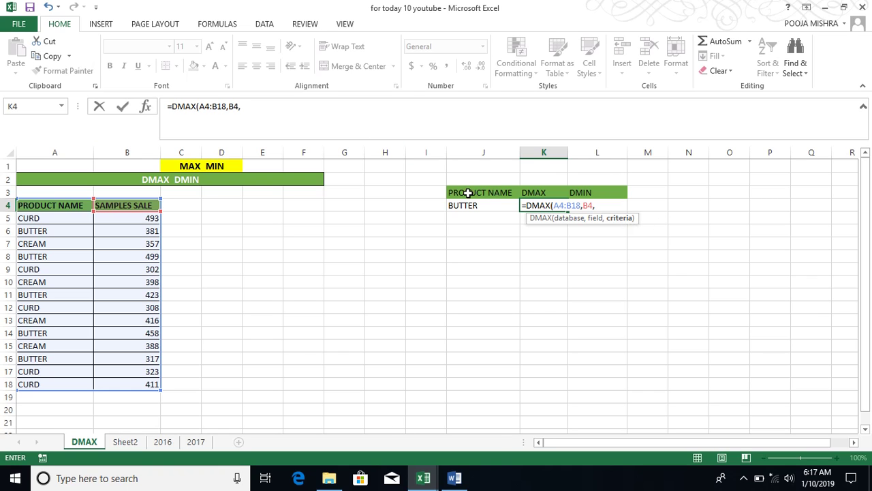
{"action": "left_click_drag", "start_coordinate": [468, 193], "coordinate": [463, 206]}
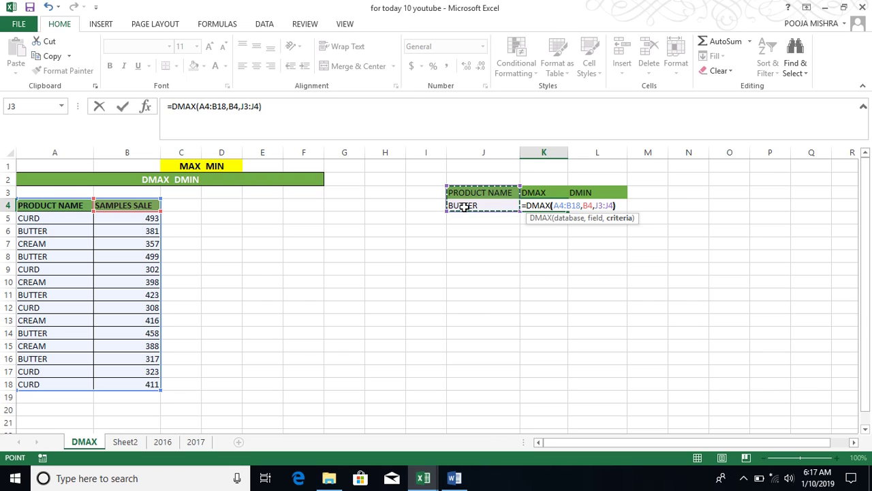
{"action": "type", "text": ")"}
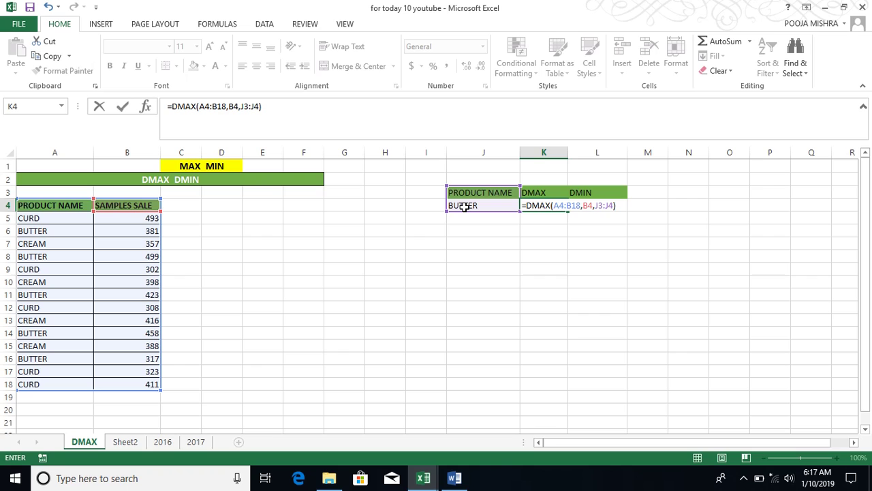
{"action": "key", "text": "Return"}
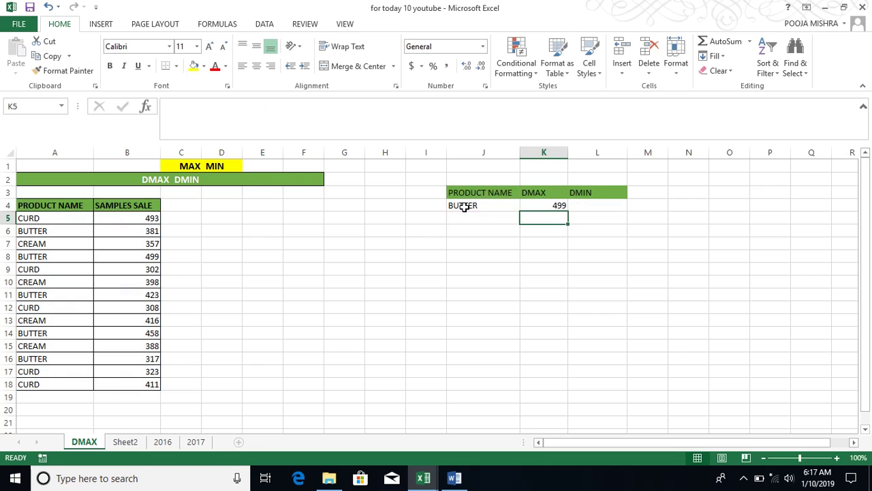
- Start a DMIN formula in L4, correcting the mistyped function name
{"action": "left_click", "coordinate": [555, 206]}
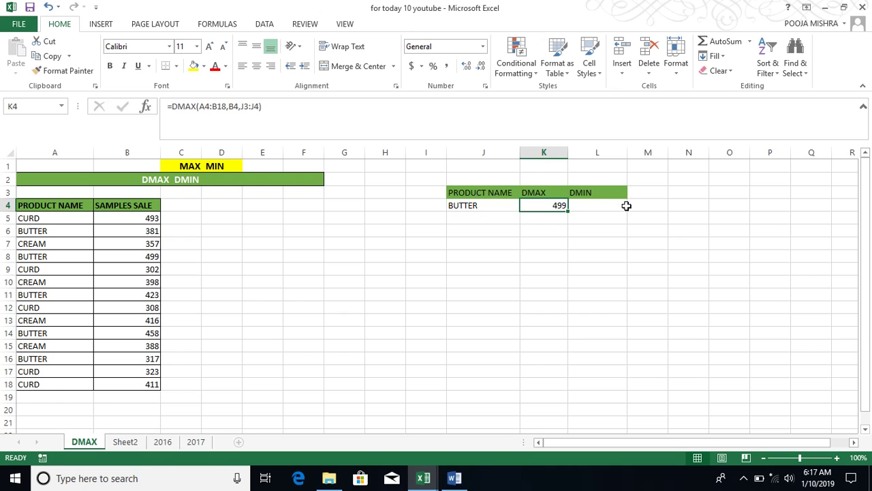
{"action": "left_click", "coordinate": [592, 205]}
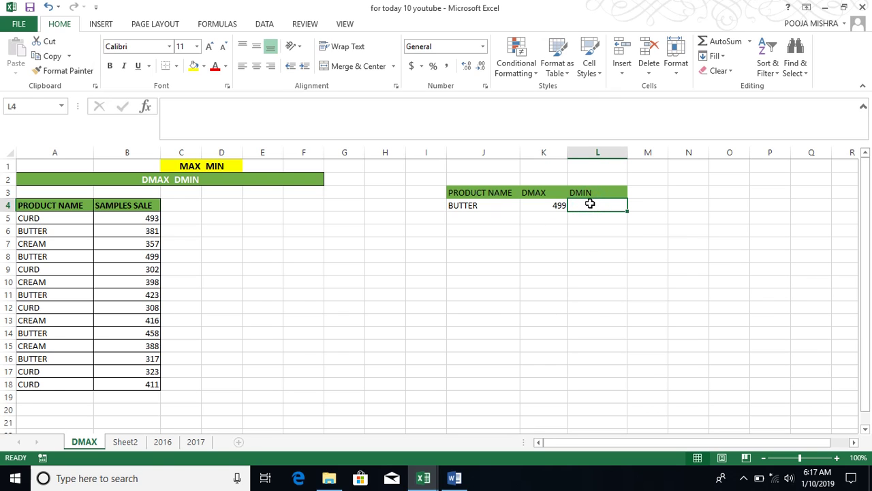
{"action": "type", "text": "=ma"}
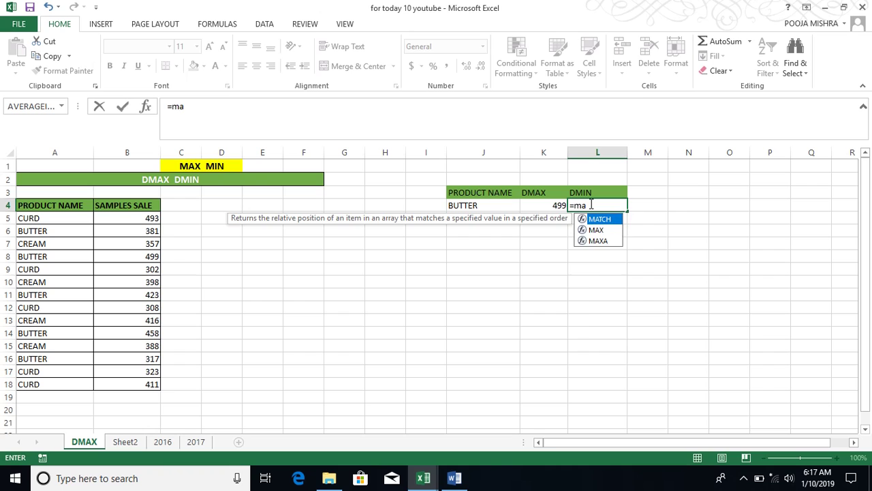
{"action": "key", "text": "BackSpace"}
{"action": "key", "text": "BackSpace"}
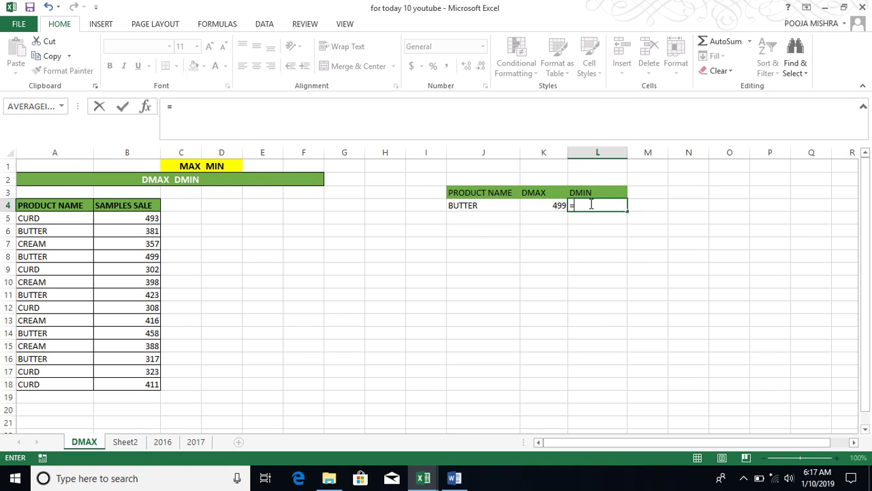
{"action": "type", "text": "DMI"}
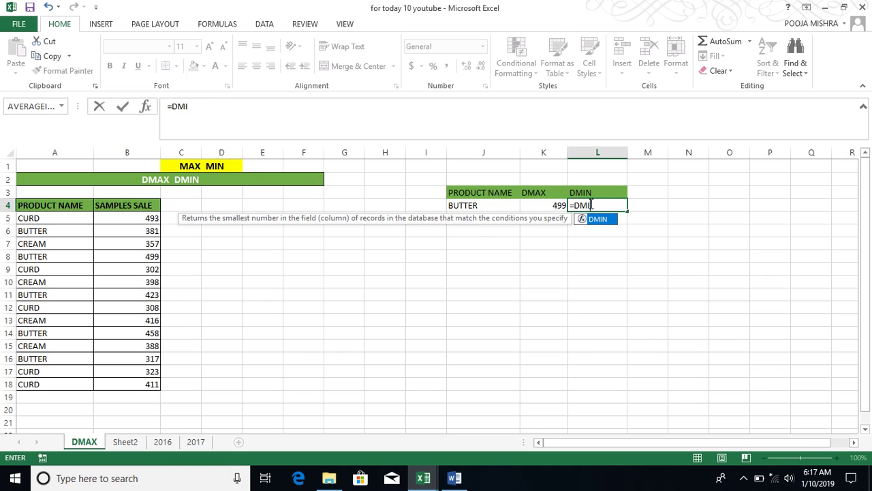
{"action": "type", "text": "N("}
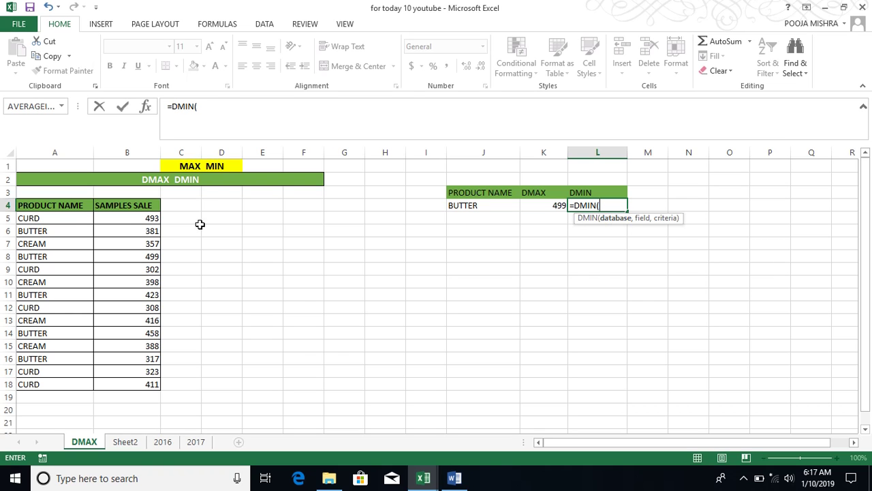
- Complete the formula as =DMIN(A4:B18,B4,J3:J4), returning BUTTER's lowest sale of 317
{"action": "left_click_drag", "start_coordinate": [51, 205], "coordinate": [110, 384]}
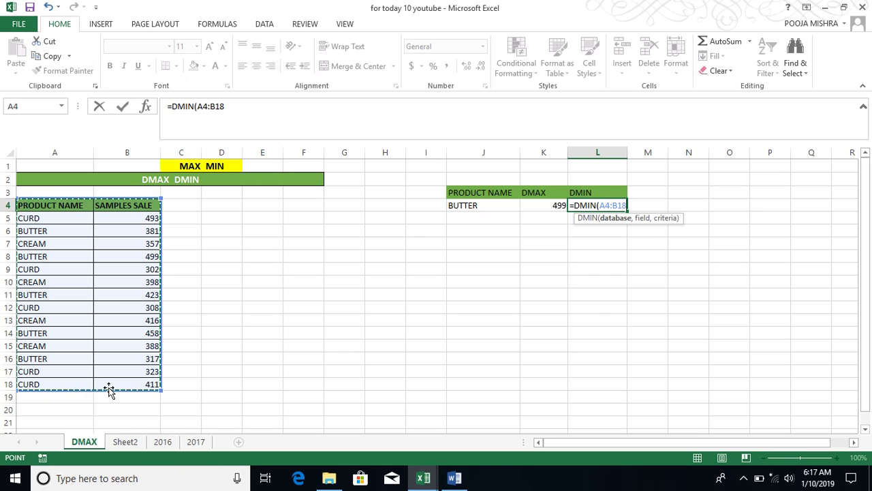
{"action": "type", "text": ","}
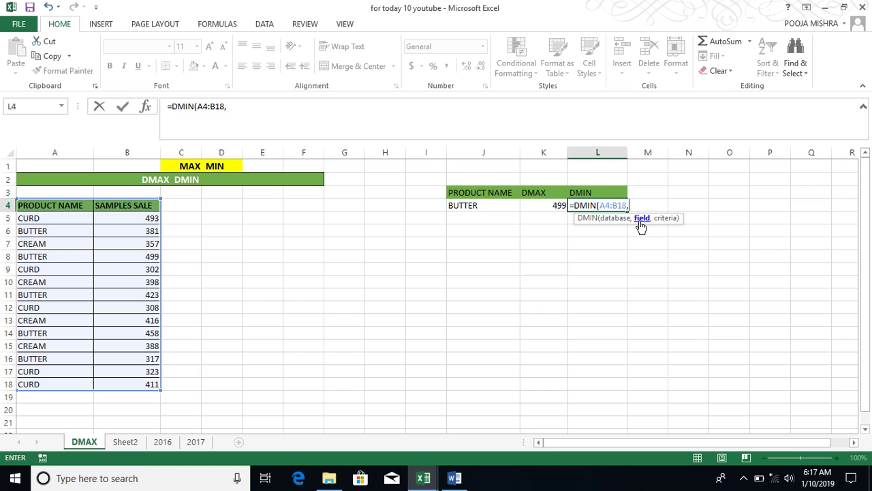
{"action": "left_click", "coordinate": [128, 208]}
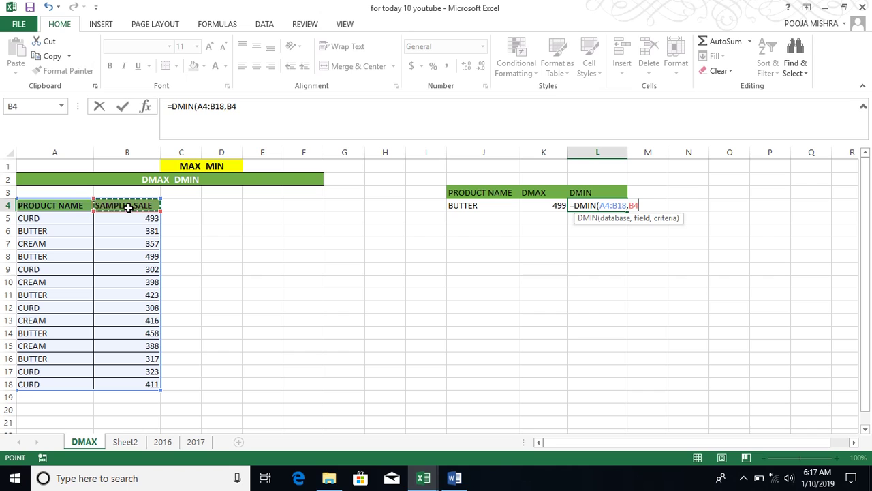
{"action": "type", "text": ","}
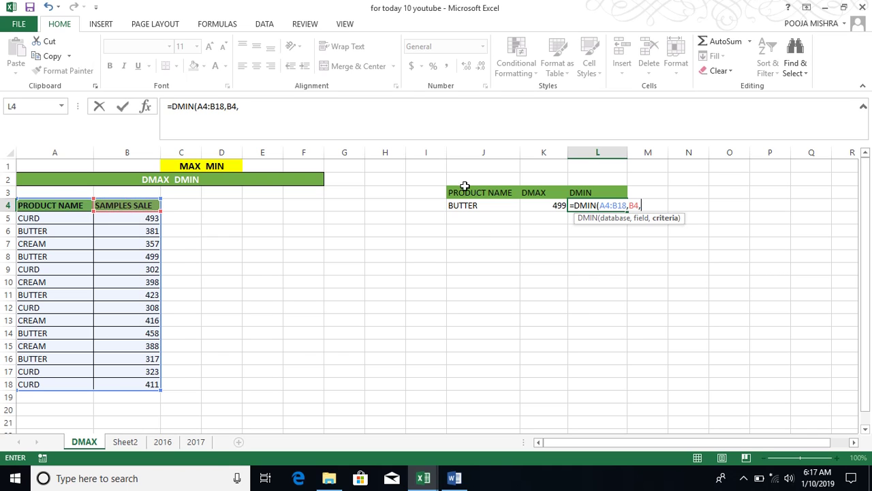
{"action": "left_click", "coordinate": [474, 192]}
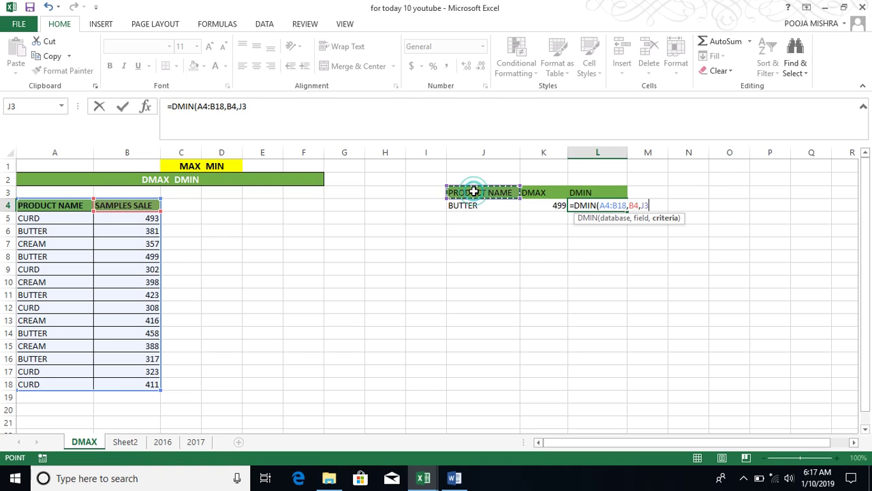
{"action": "left_click_drag", "start_coordinate": [474, 191], "coordinate": [471, 204]}
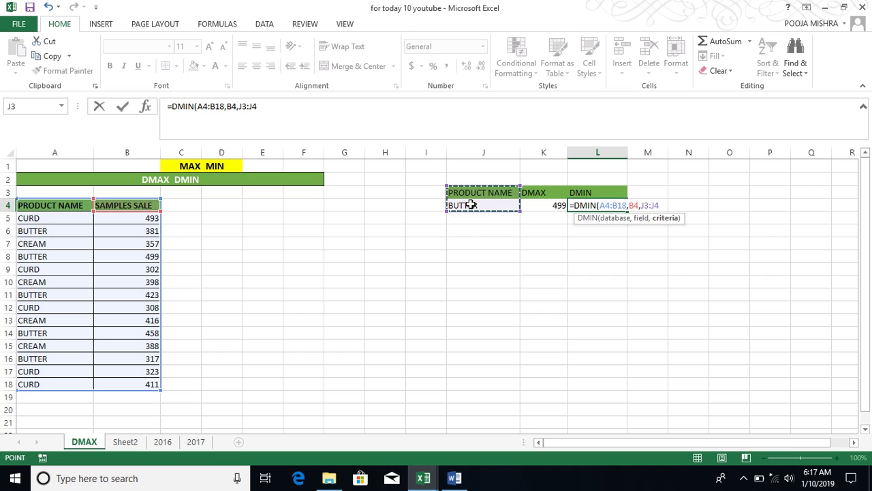
{"action": "type", "text": ")"}
{"action": "key", "text": "Return"}
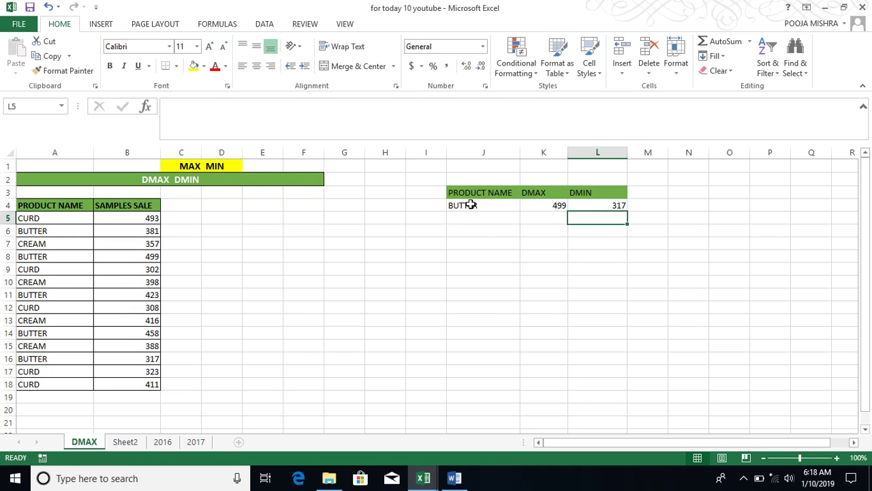
- Replace BUTTER in J4 with CURD so the results update to 493 and 302
{"action": "left_click", "coordinate": [594, 204]}
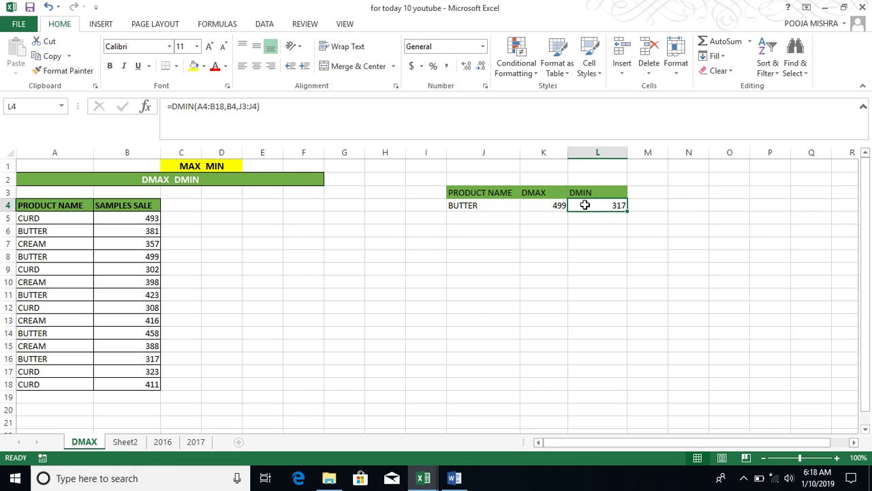
{"action": "left_click", "coordinate": [480, 205]}
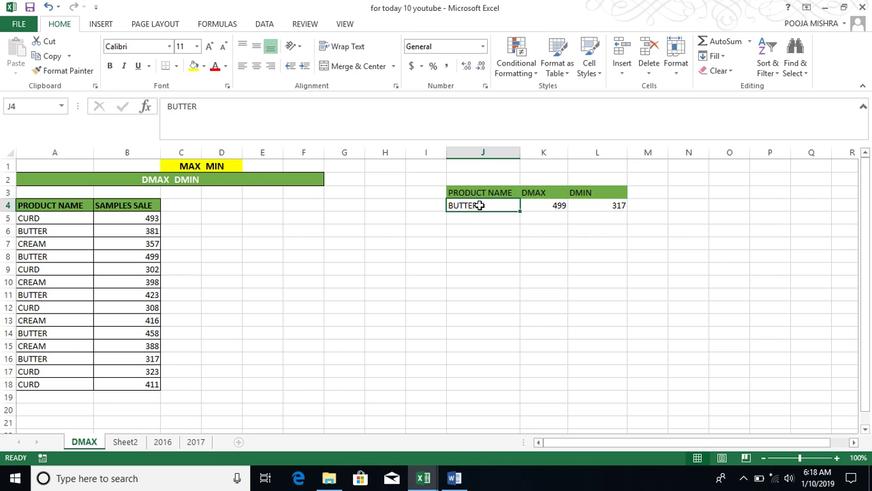
{"action": "key", "text": "BackSpace"}
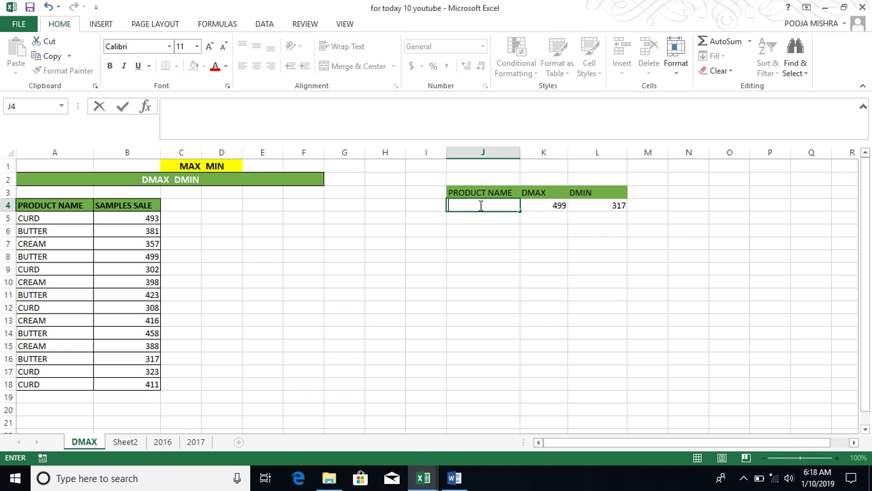
{"action": "type", "text": "CURD"}
{"action": "key", "text": "Return"}
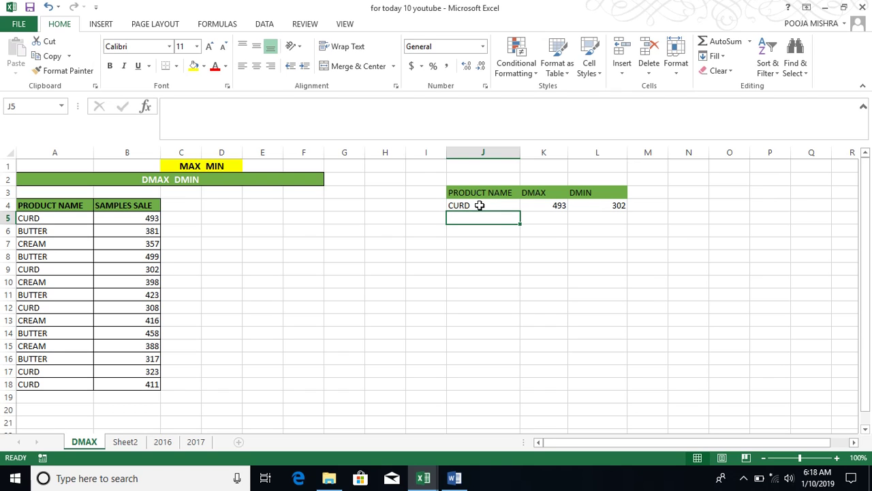